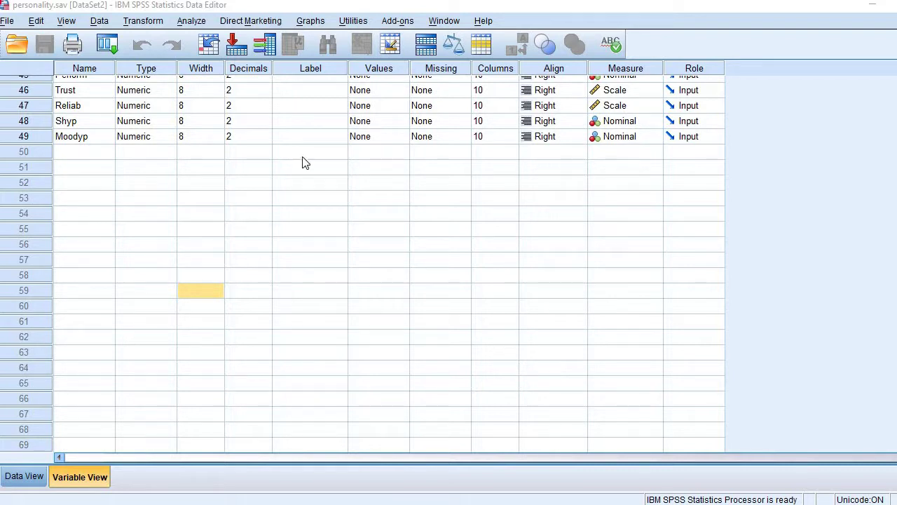
# Point out the Reliab, Shyp and Moodyp variables in the data.
pyautogui.click(87, 121)
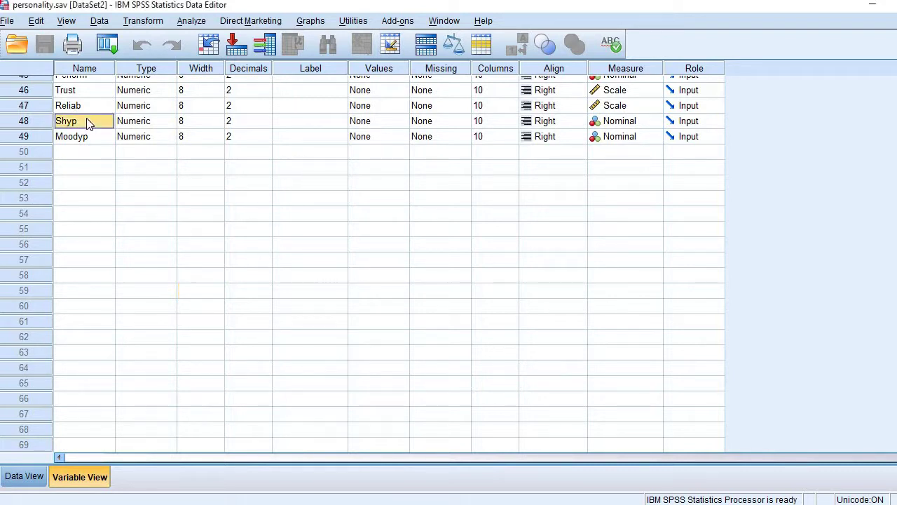
pyautogui.click(99, 156)
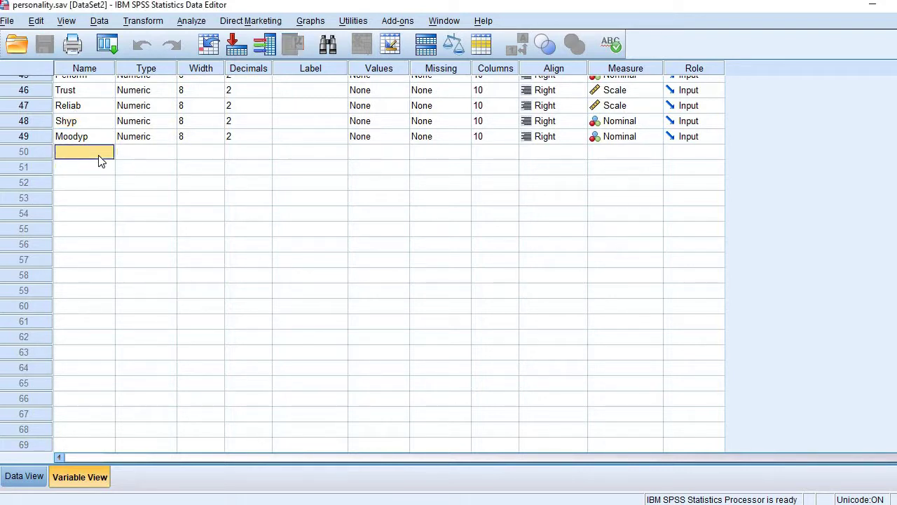
pyautogui.click(88, 109)
pyautogui.click(82, 122)
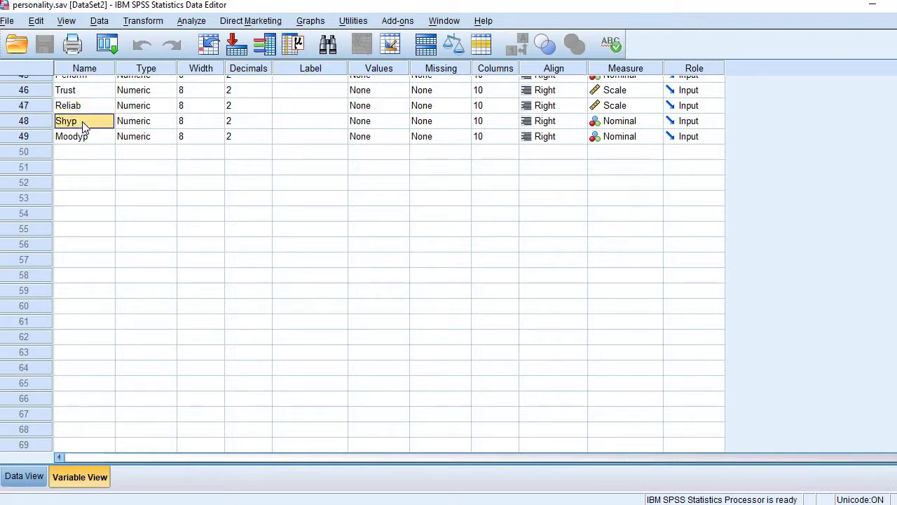
pyautogui.click(85, 139)
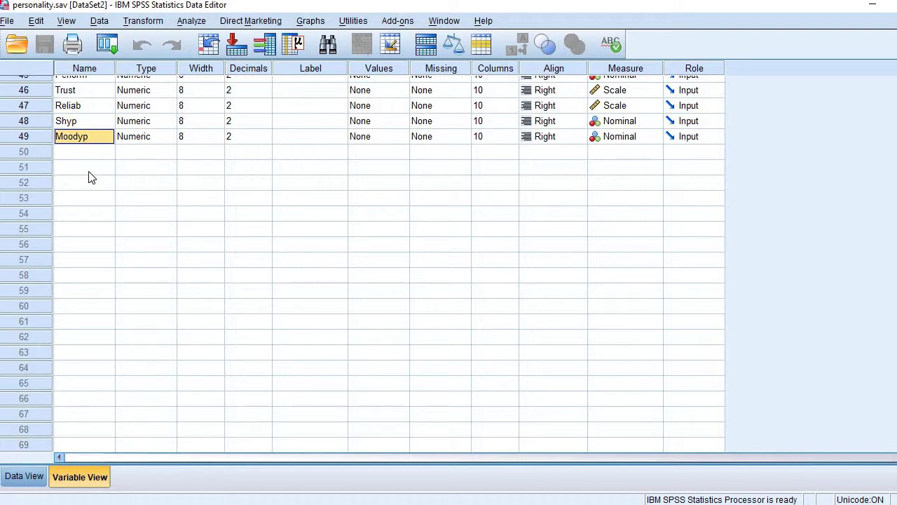
pyautogui.click(83, 124)
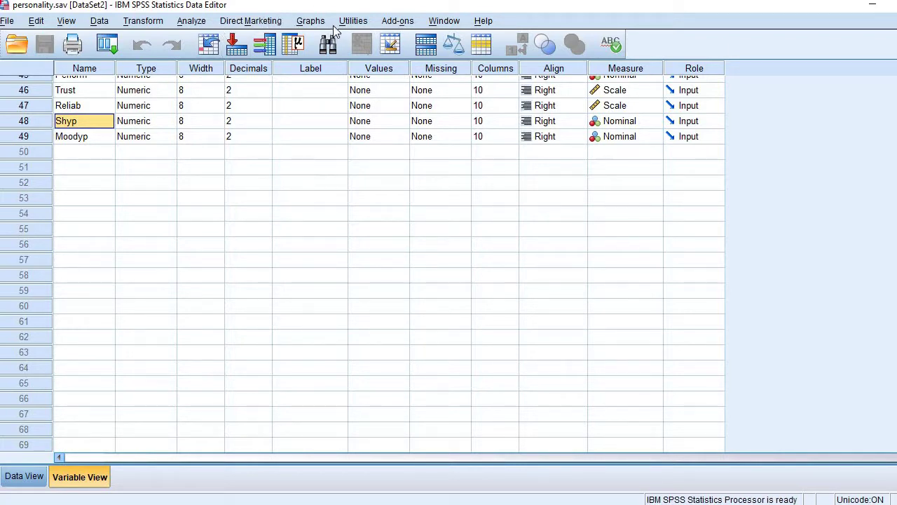
# Open Descriptives, reset previous choices, and add Trust through Moodyp as variables.
pyautogui.click(207, 25)
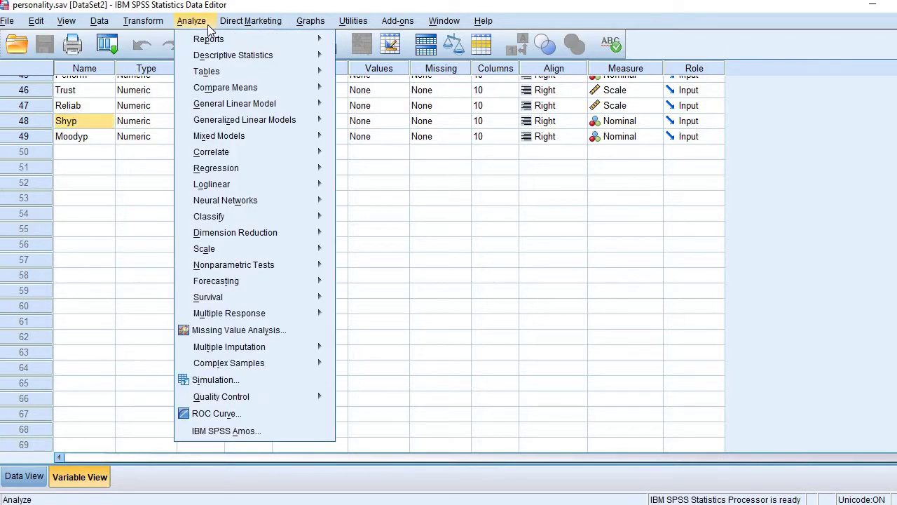
pyautogui.moveTo(285, 61)
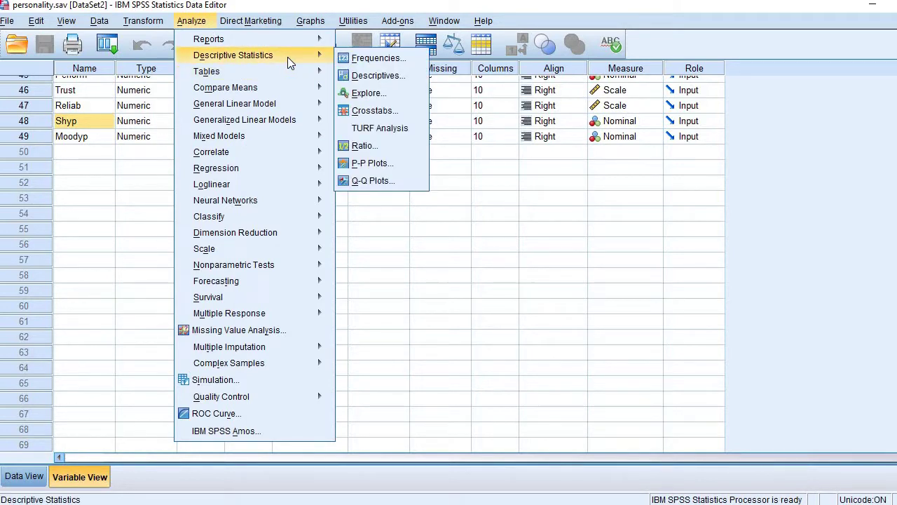
pyautogui.click(364, 76)
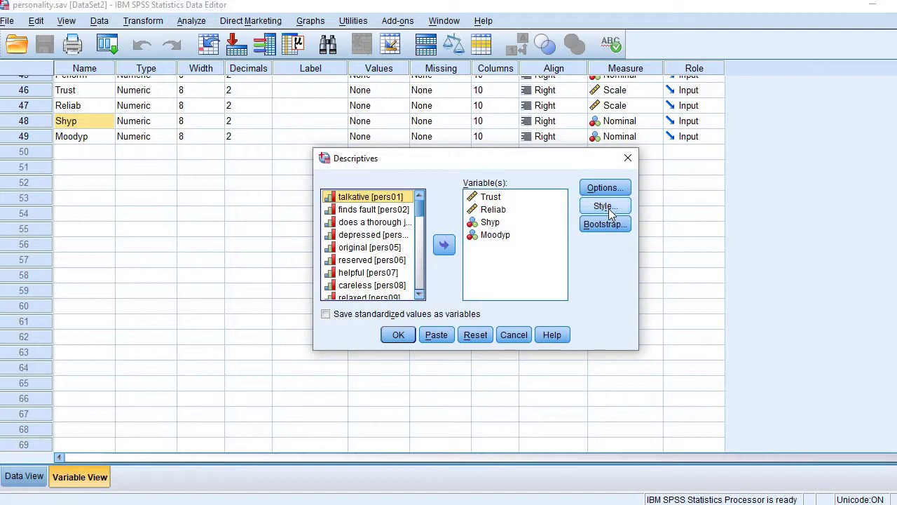
pyautogui.click(473, 335)
pyautogui.moveTo(420, 203); pyautogui.dragTo(435, 284)
pyautogui.click(349, 257)
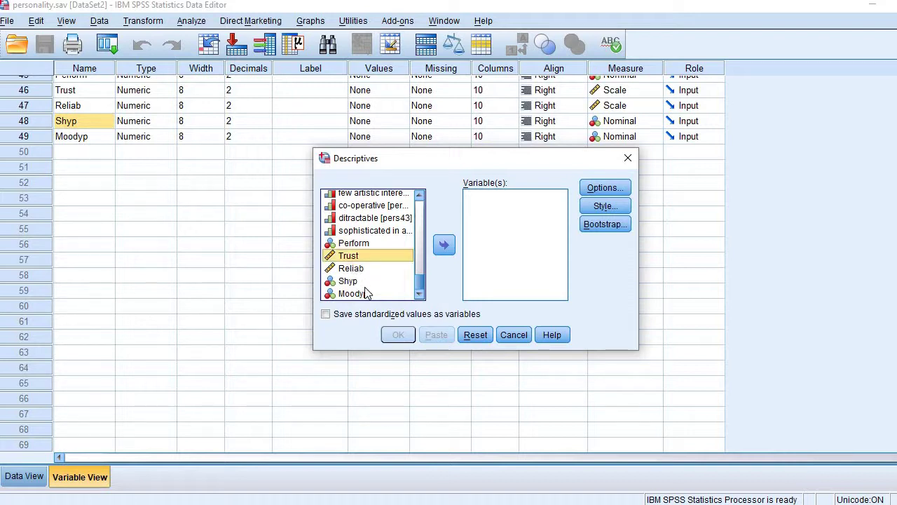
pyautogui.keyDown('shift'); pyautogui.click(366, 293); pyautogui.keyUp('shift')
pyautogui.click(444, 245)
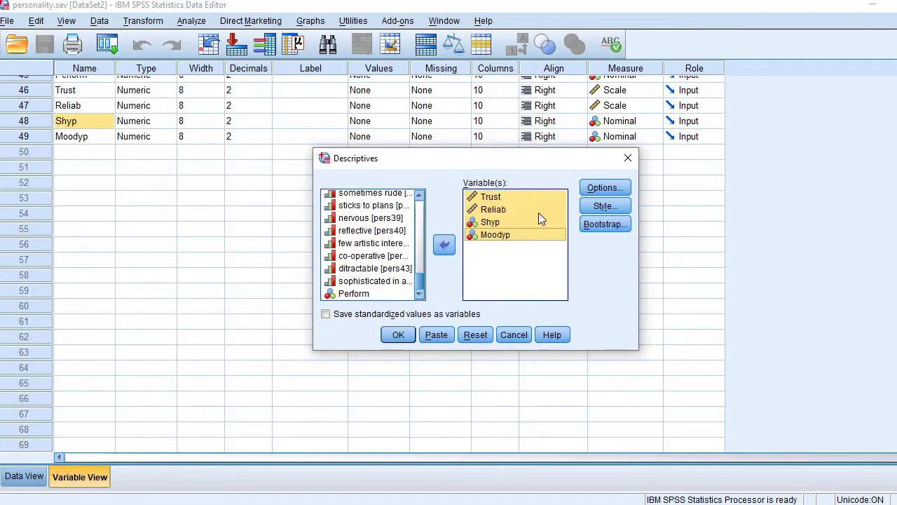
# Add kurtosis and skewness to the statistics and run Descriptives.
pyautogui.click(596, 189)
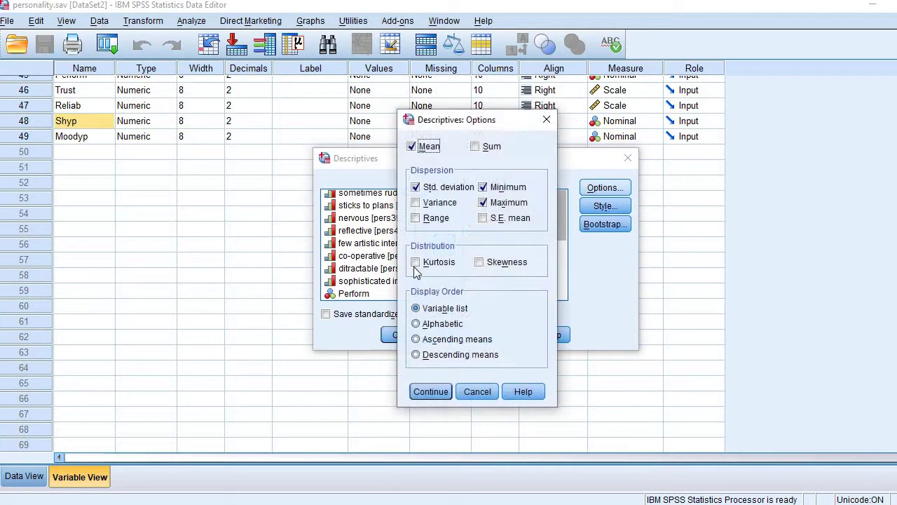
pyautogui.click(445, 264)
pyautogui.click(494, 266)
pyautogui.click(436, 392)
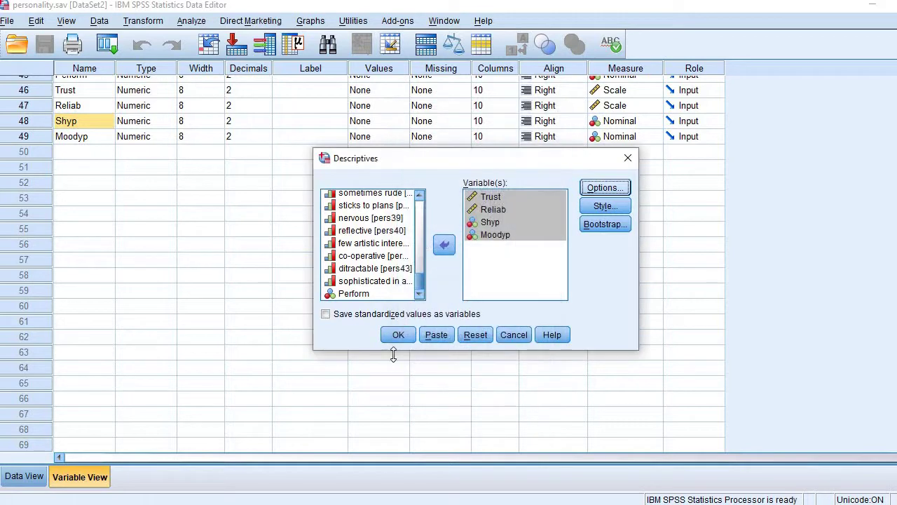
pyautogui.click(387, 336)
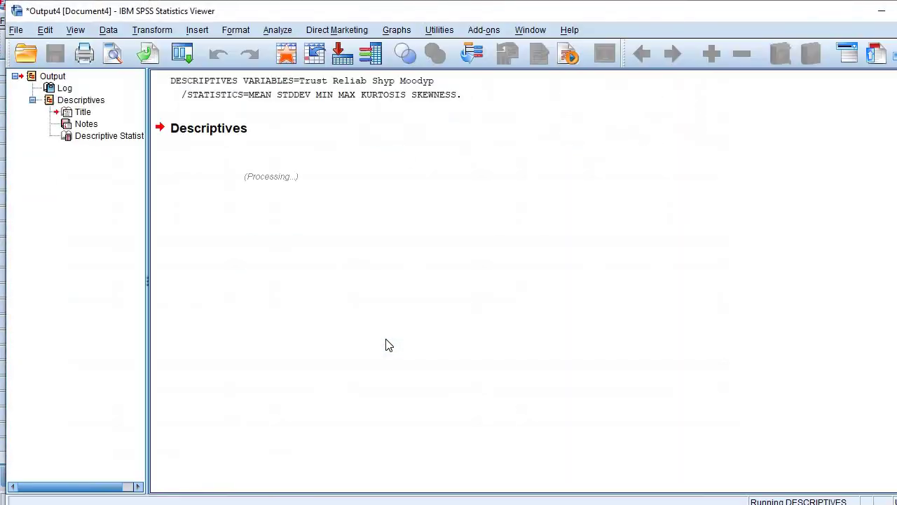
# Select the Descriptive Statistics table showing Reliab skewness -2.038 and kurtosis 3.901.
pyautogui.click(659, 270)
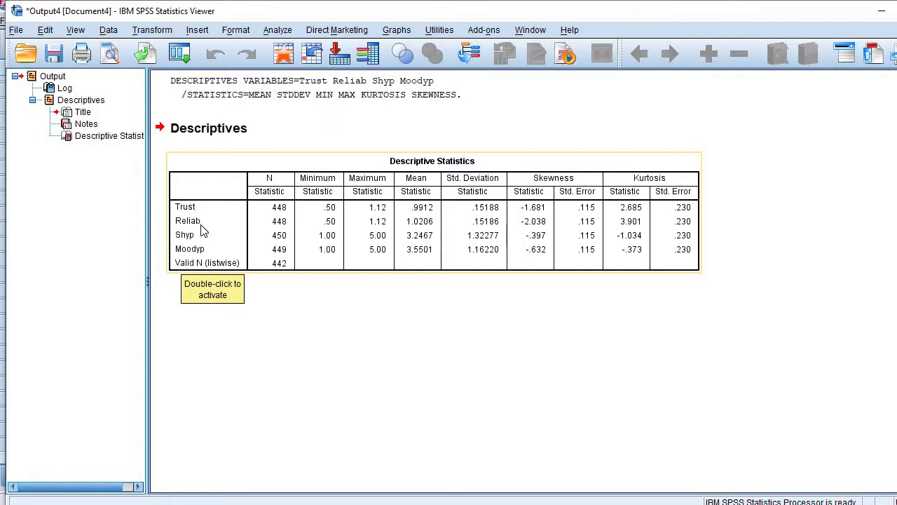
# Replace Shyp and Moodyp with Trust and Reliab in Bivariate Correlations.
pyautogui.click(214, 277)
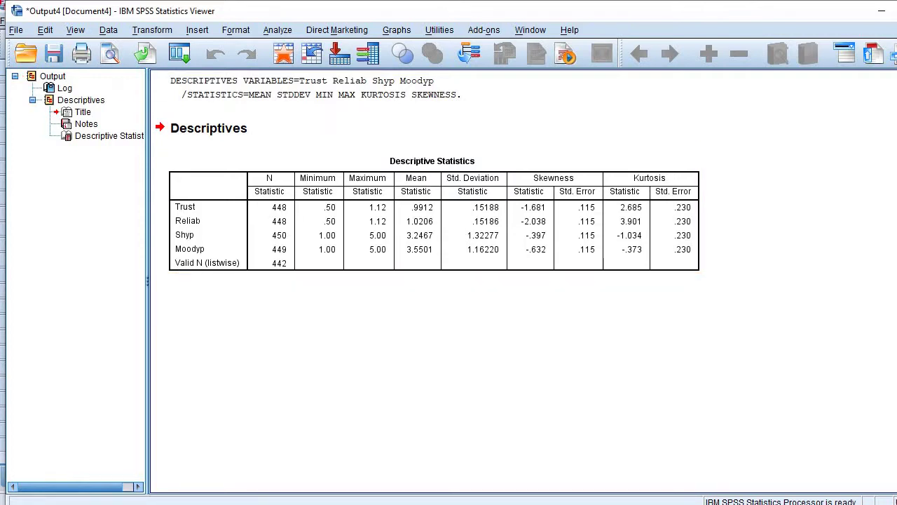
pyautogui.click(273, 31)
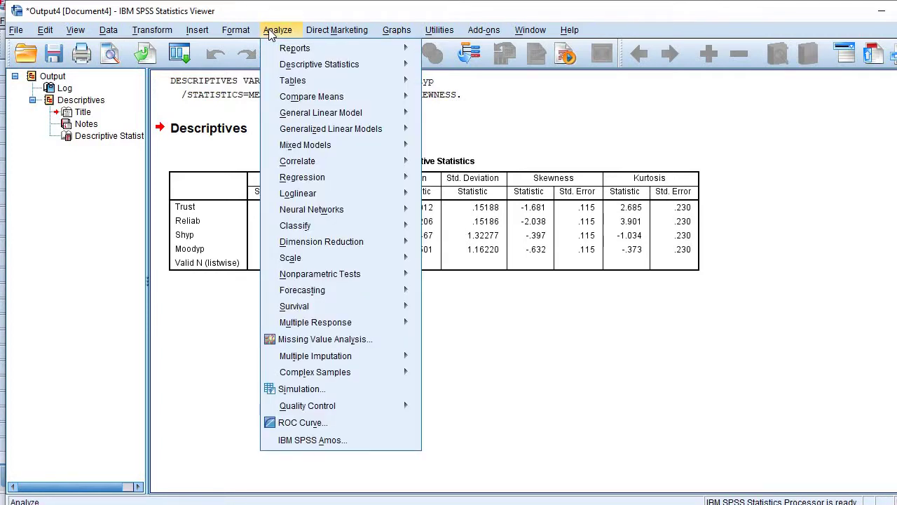
pyautogui.moveTo(377, 161)
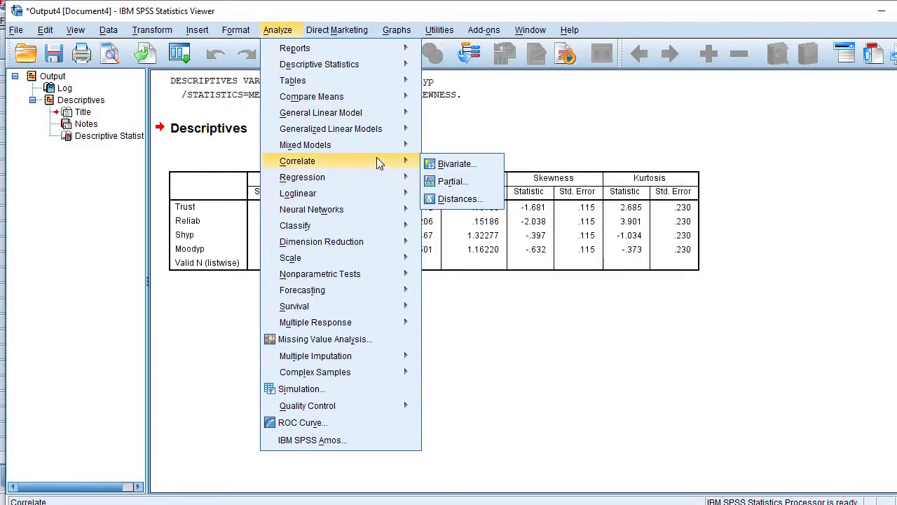
pyautogui.click(452, 164)
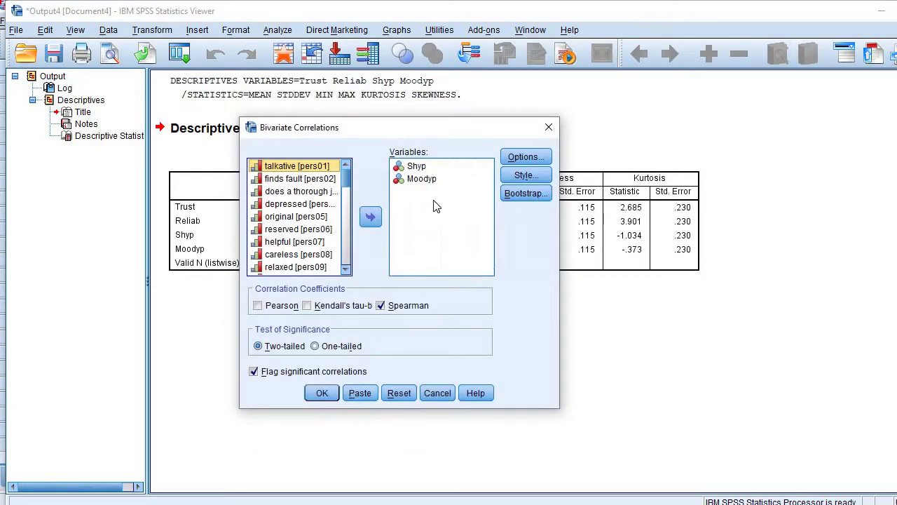
pyautogui.click(414, 178)
pyautogui.keyDown('shift'); pyautogui.click(412, 169); pyautogui.keyUp('shift')
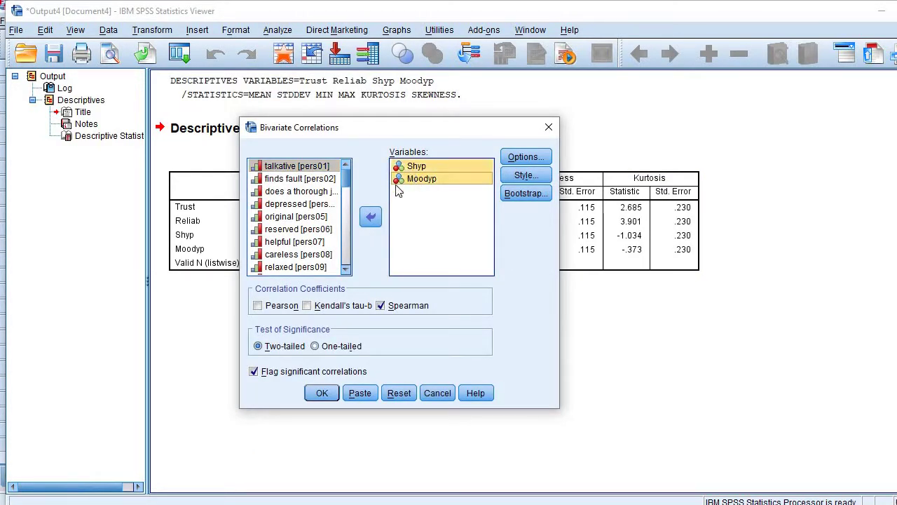
pyautogui.click(371, 218)
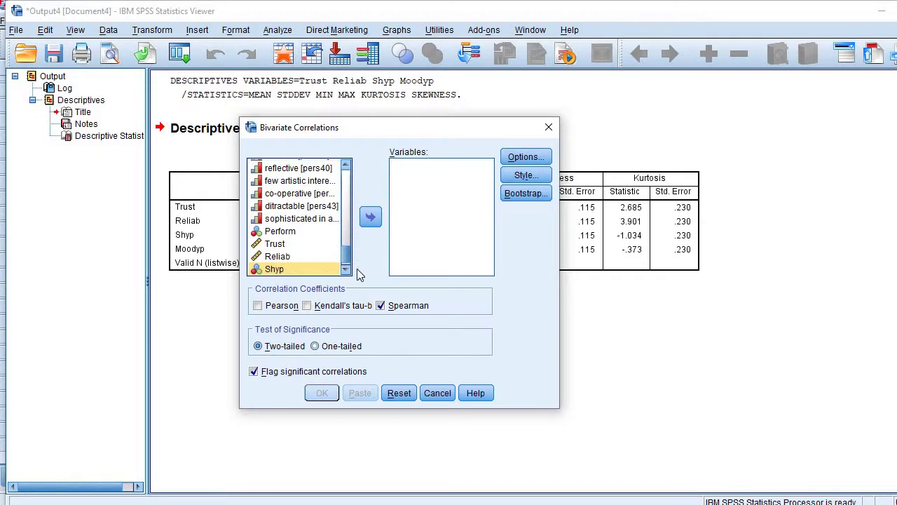
pyautogui.click(281, 247)
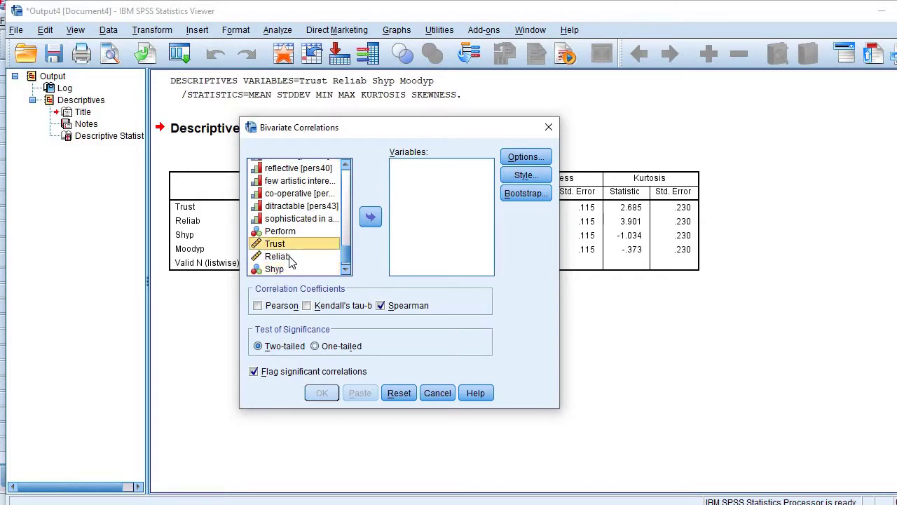
pyautogui.keyDown('shift'); pyautogui.click(290, 259); pyautogui.keyUp('shift')
pyautogui.click(371, 217)
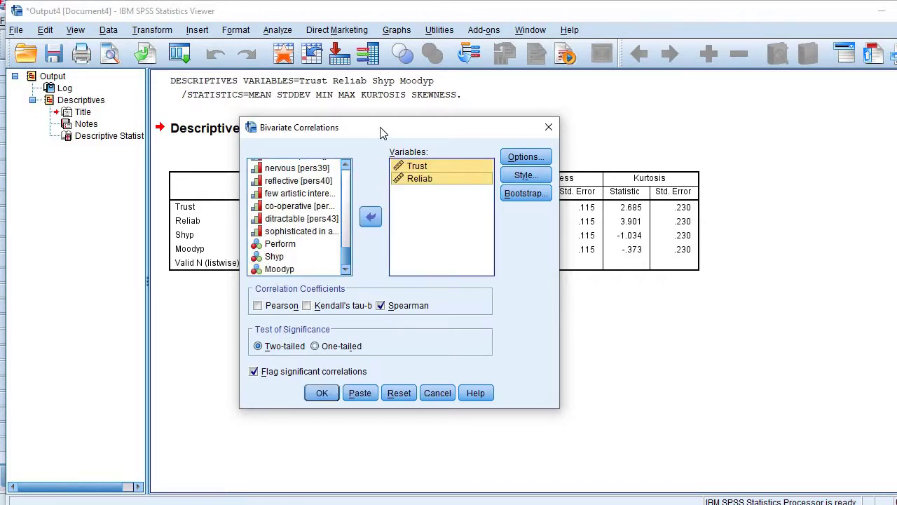
# Keep Spearman selected and run the Trust–Reliab correlation.
pyautogui.moveTo(383, 133); pyautogui.dragTo(411, 249)
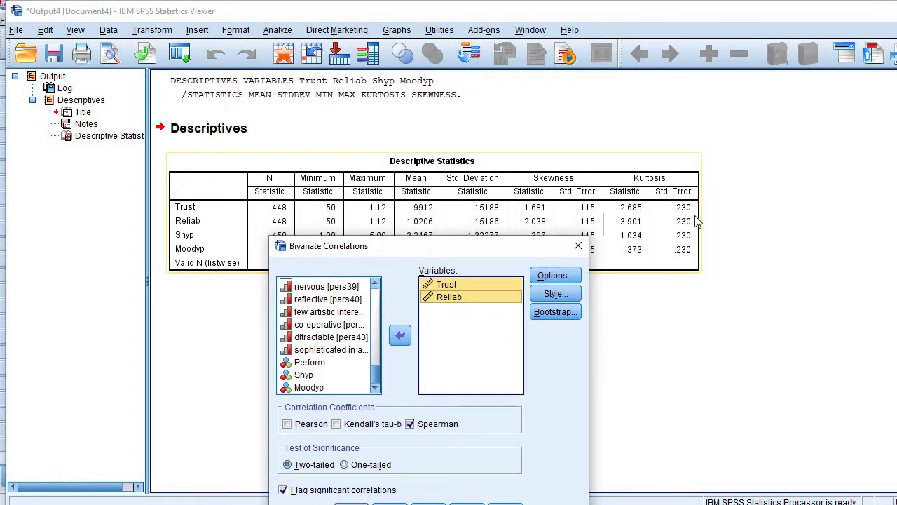
pyautogui.moveTo(441, 249); pyautogui.dragTo(413, 109)
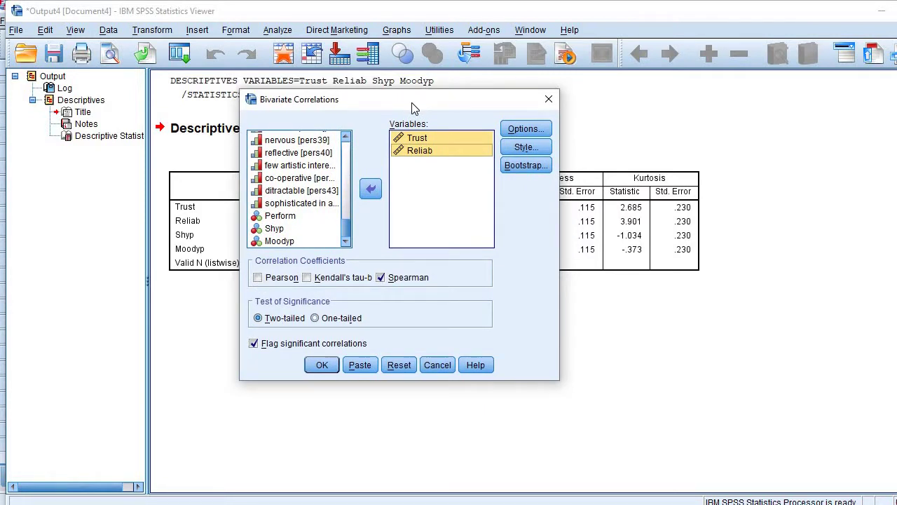
pyautogui.click(379, 279)
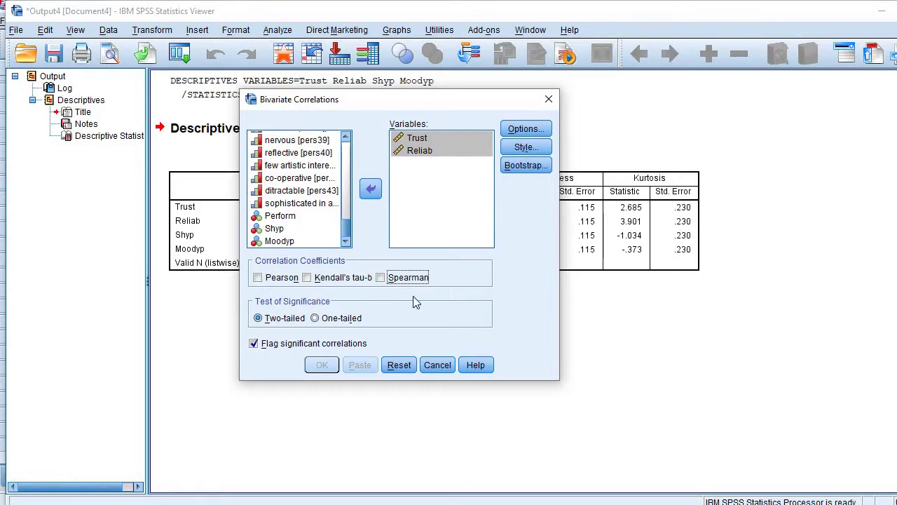
pyautogui.click(381, 279)
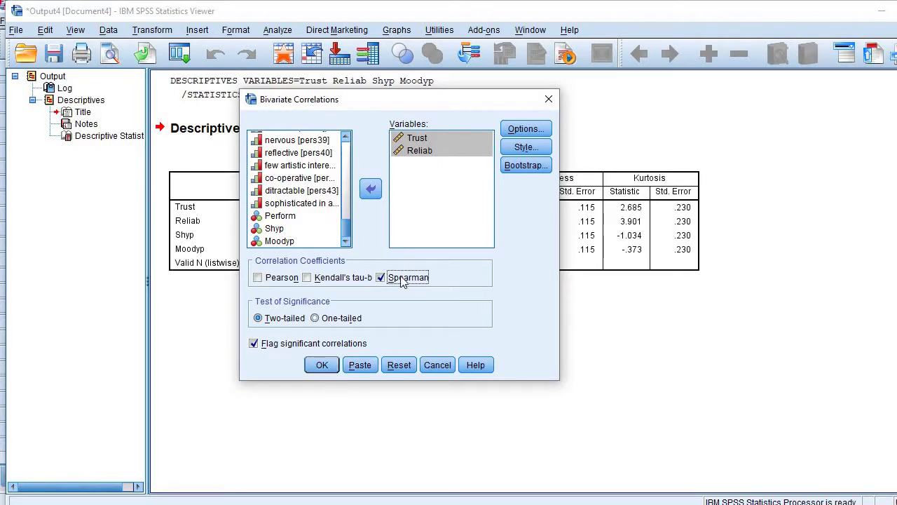
pyautogui.click(321, 365)
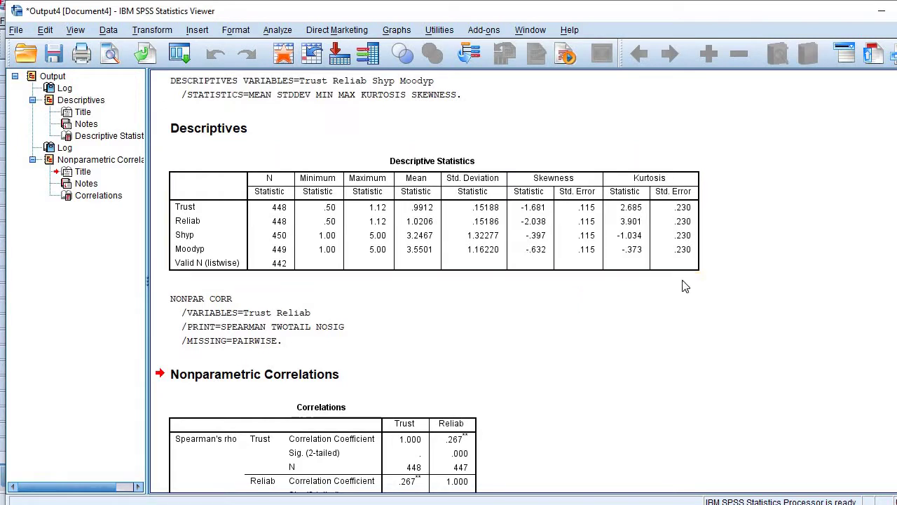
# Swap Trust and Reliab for Shyp and Moodyp in Bivariate Correlations.
pyautogui.click(277, 31)
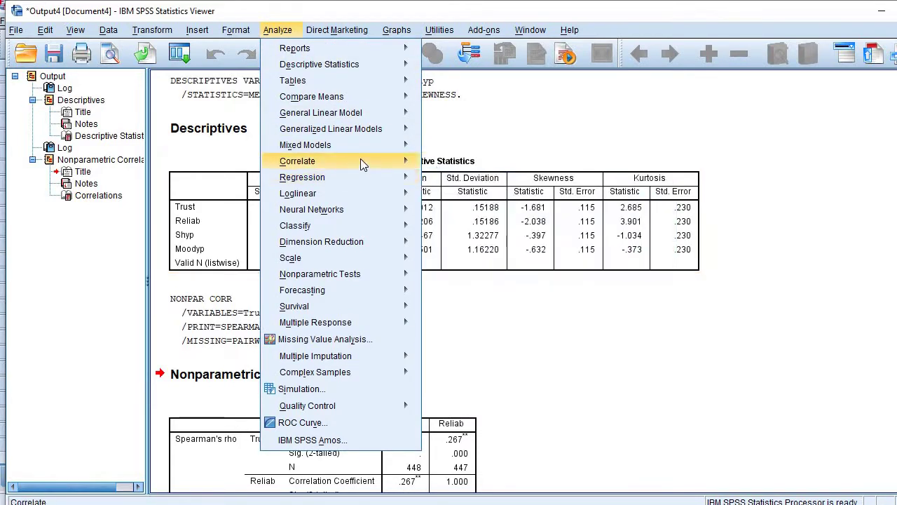
pyautogui.moveTo(413, 166)
pyautogui.click(441, 164)
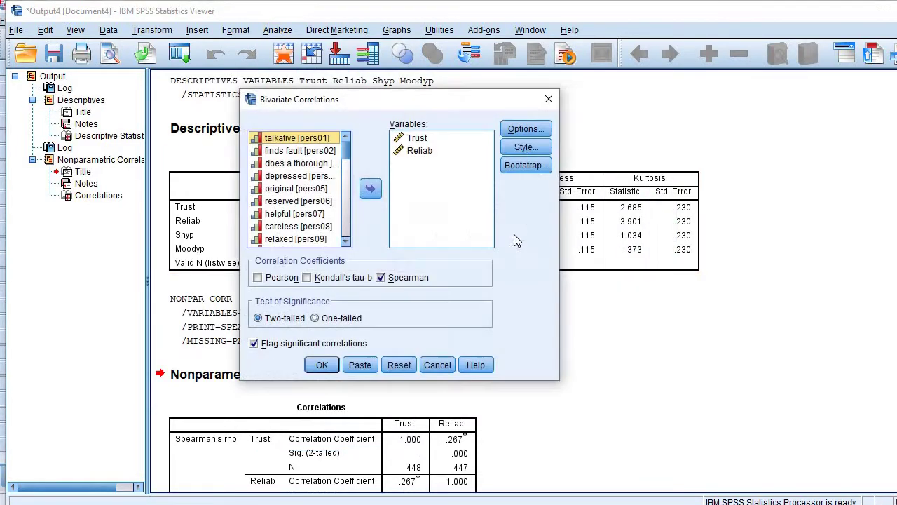
pyautogui.click(414, 151)
pyautogui.hotkey('shift', 'Up')
pyautogui.click(370, 188)
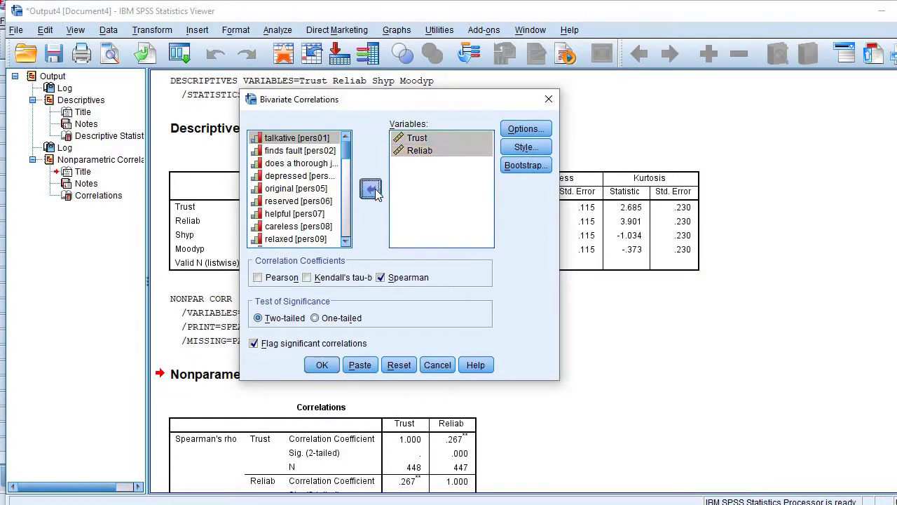
pyautogui.click(345, 241)
pyautogui.click(345, 241)
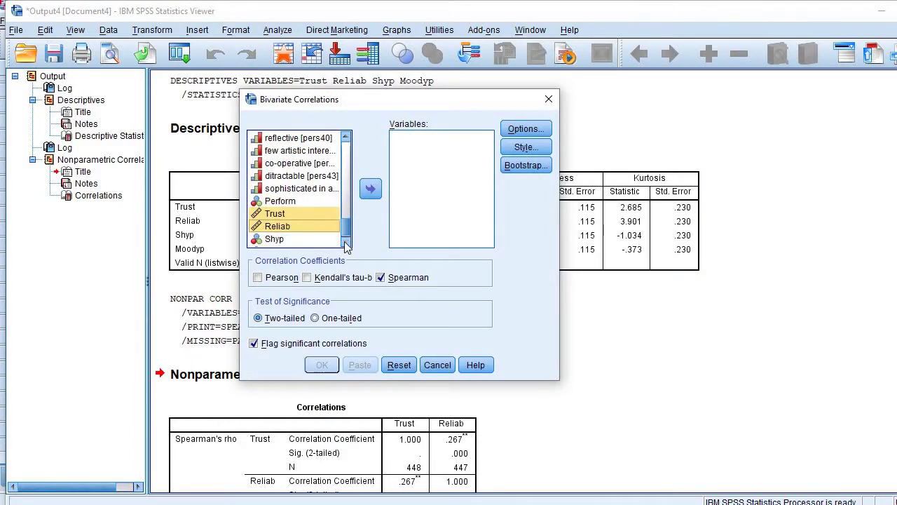
pyautogui.click(346, 241)
pyautogui.click(281, 229)
pyautogui.keyDown('shift'); pyautogui.click(308, 240); pyautogui.keyUp('shift')
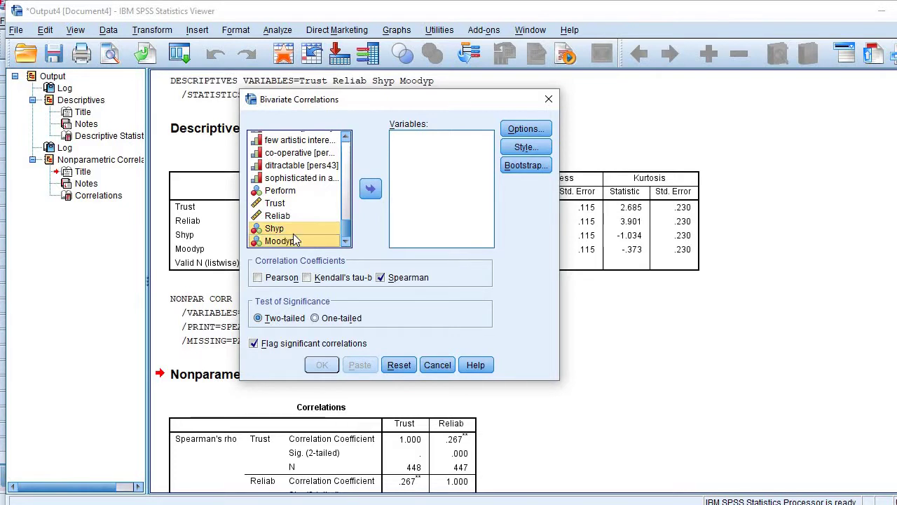
pyautogui.click(369, 188)
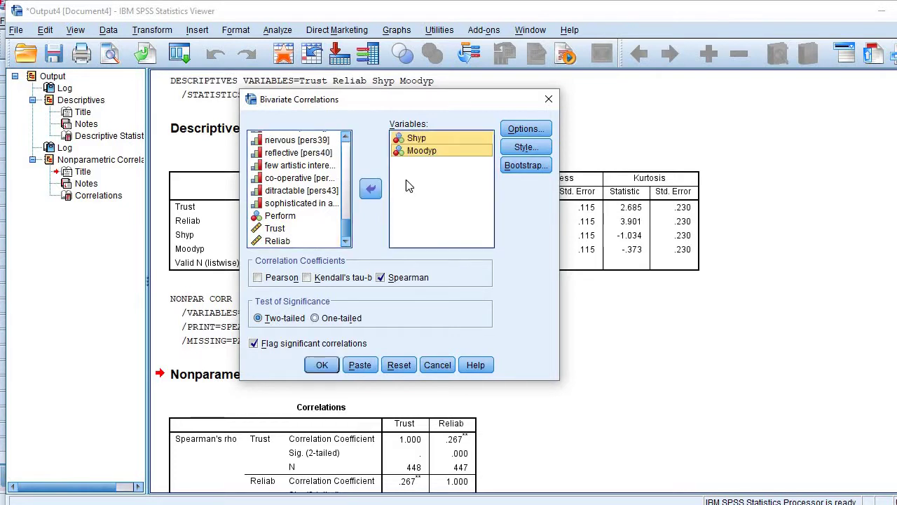
# Switch from Spearman to Pearson and run the Shyp–Moodyp correlation.
pyautogui.click(391, 278)
pyautogui.click(258, 278)
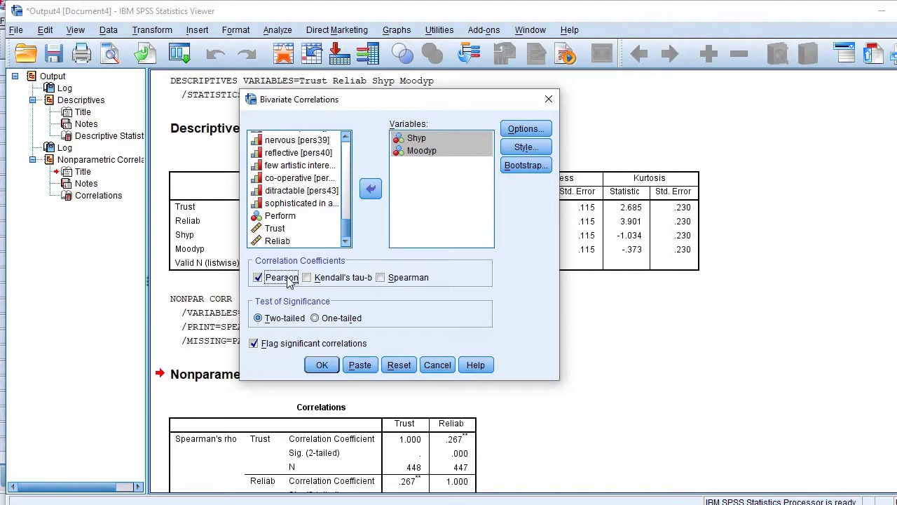
pyautogui.click(321, 365)
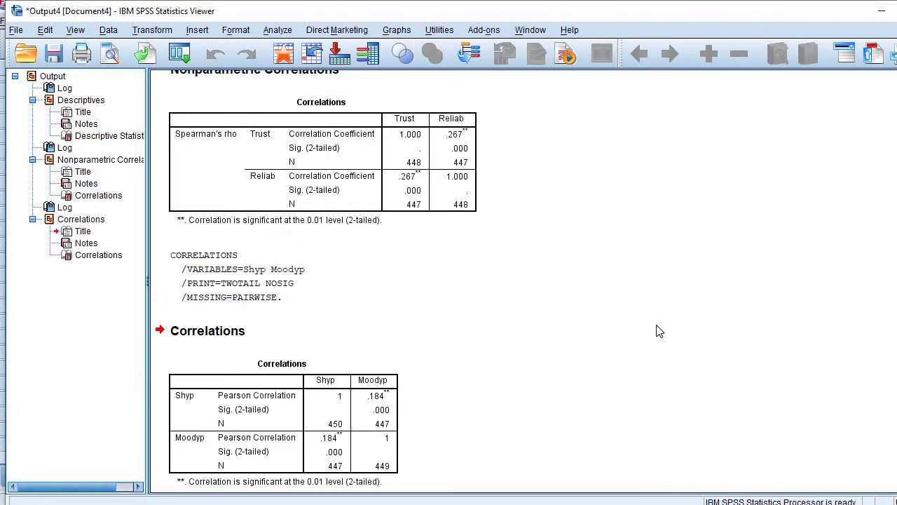
# Select the new Pearson table showing Shyp–Moodyp r = .184, significant at 0.01.
pyautogui.click(379, 410)
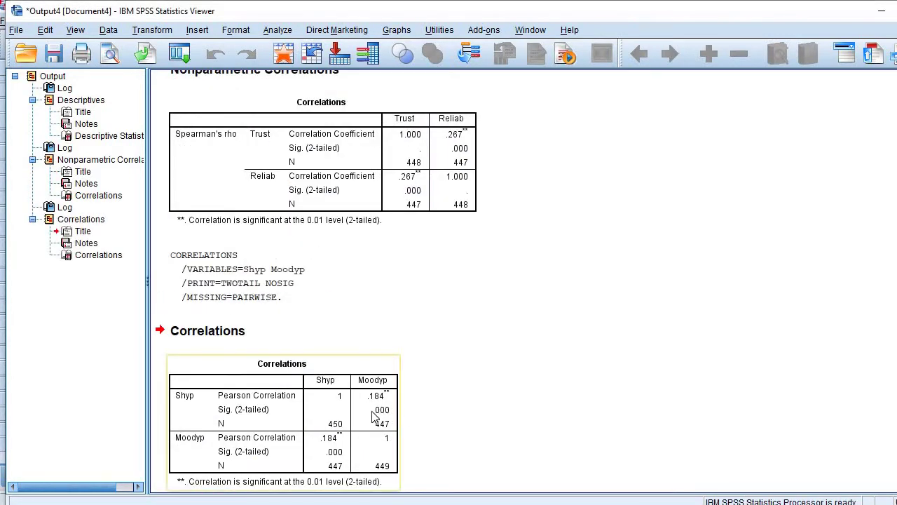